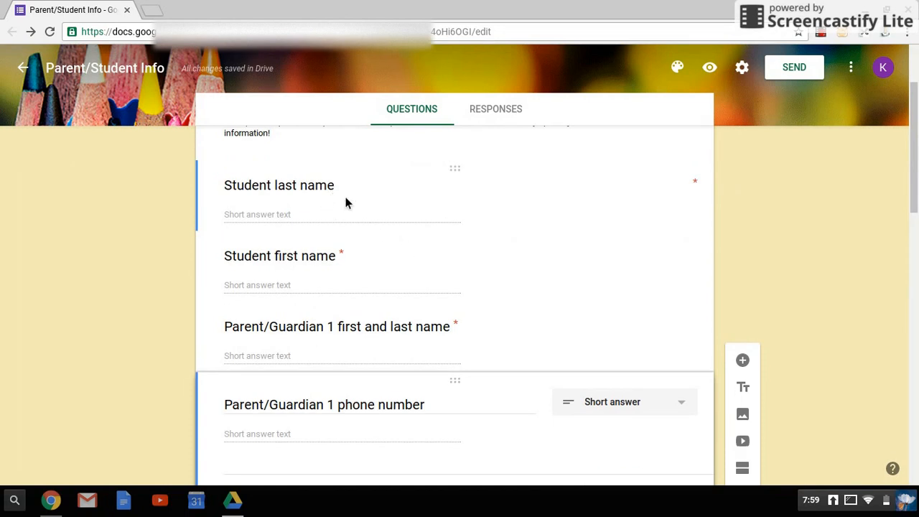
Open the Student last name question and review the question types available for it.
{"action": "left_click", "coordinate": [462, 178]}
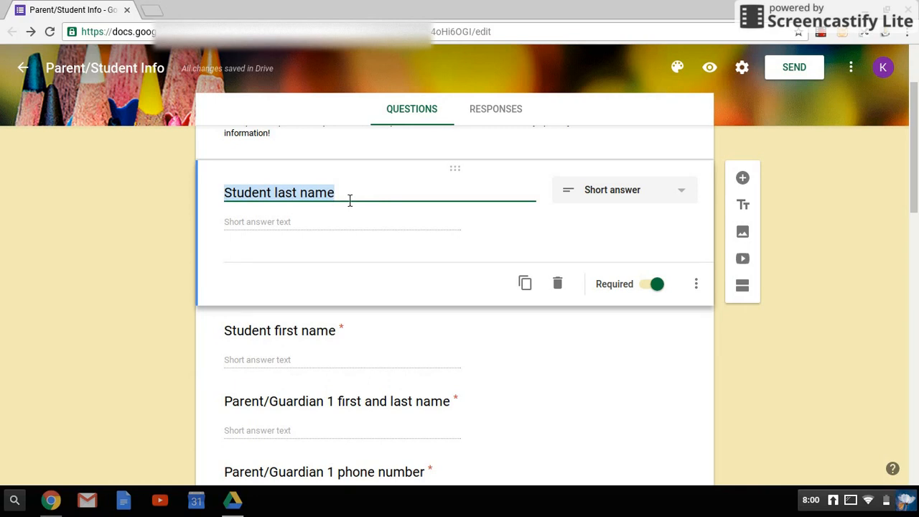
{"action": "left_click", "coordinate": [645, 198]}
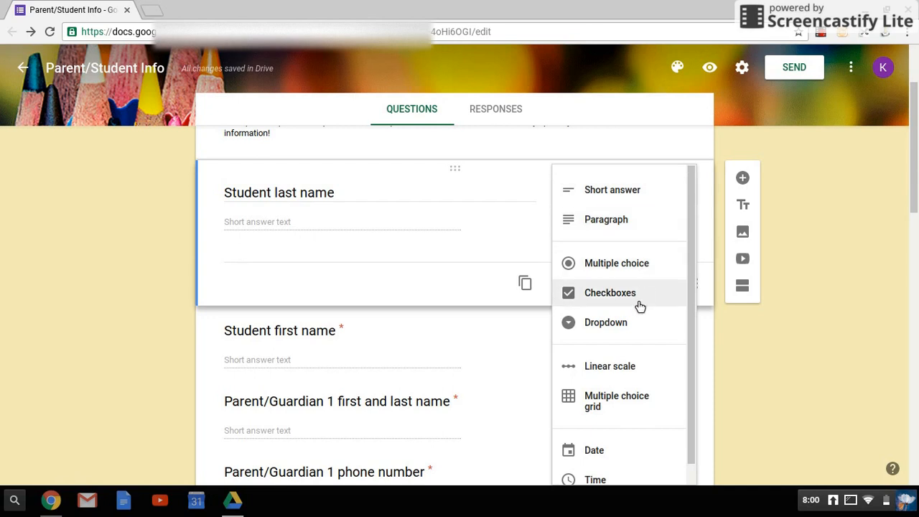
{"action": "left_click", "coordinate": [500, 356]}
Turn the Required setting of the Student first name question off and back on.
{"action": "left_click", "coordinate": [505, 354]}
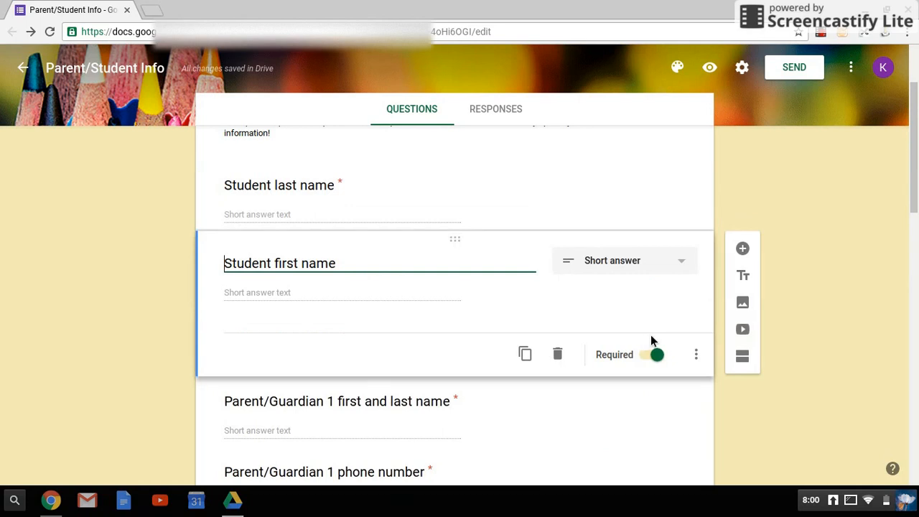
{"action": "left_click", "coordinate": [658, 356]}
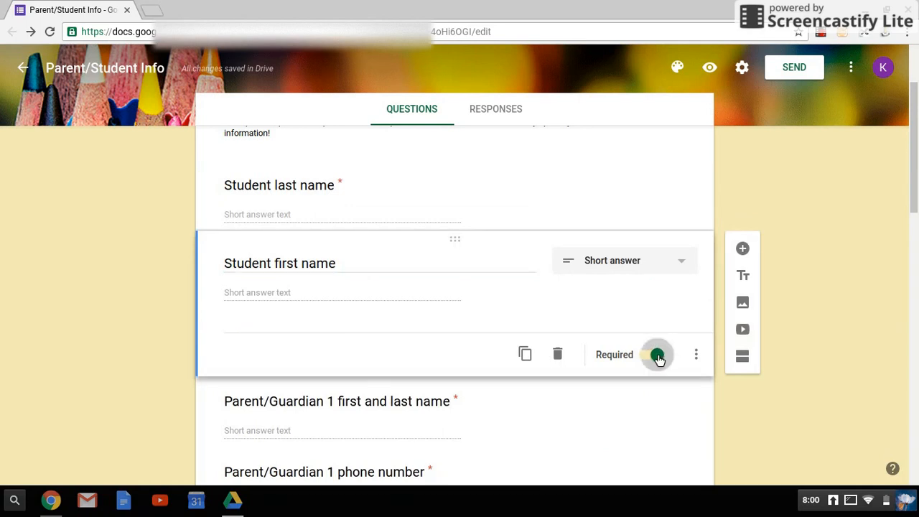
{"action": "left_click", "coordinate": [658, 356]}
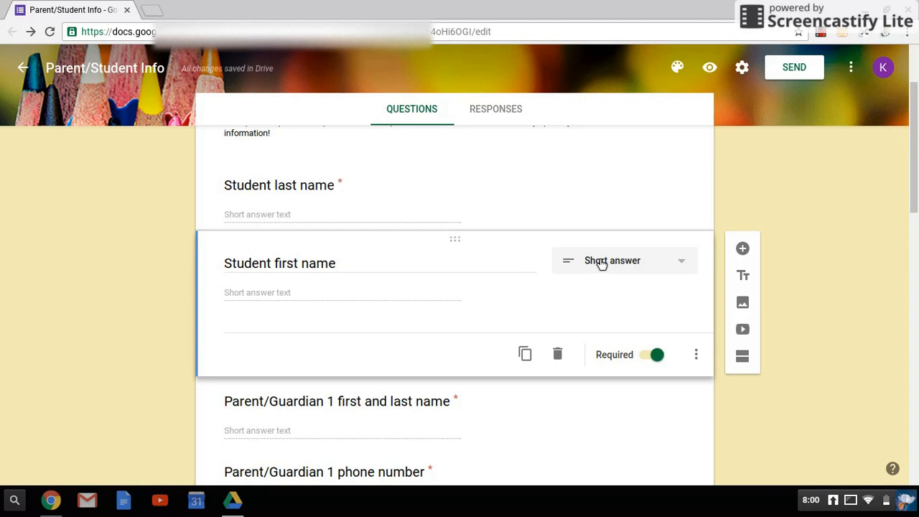
Review the form's remaining questions, from the Parent/Guardian 1 details through the email and internet access questions to Student Allergies.
{"action": "scroll", "coordinate": [599, 262], "scroll_direction": "down", "scroll_amount": 2}
{"action": "scroll", "coordinate": [596, 258], "scroll_direction": "down", "scroll_amount": 1}
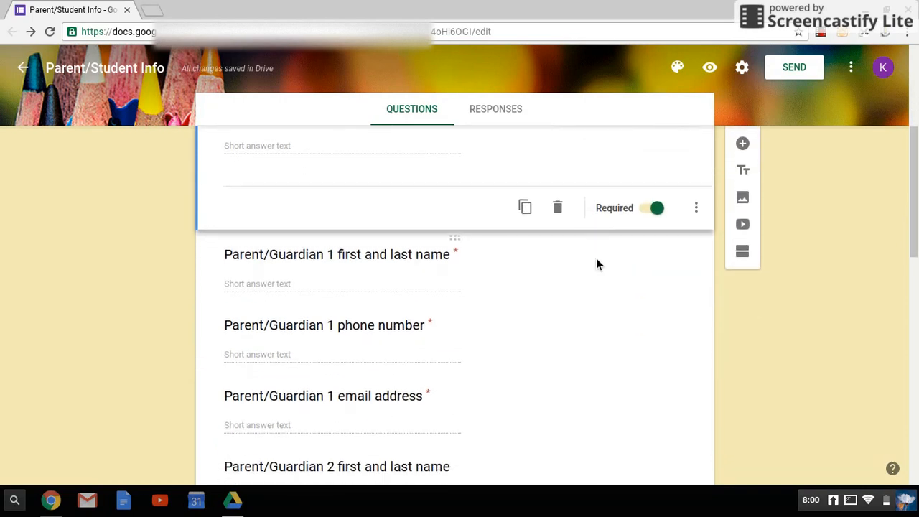
{"action": "scroll", "coordinate": [596, 264], "scroll_direction": "down", "scroll_amount": 1}
{"action": "scroll", "coordinate": [595, 265], "scroll_direction": "down", "scroll_amount": 1}
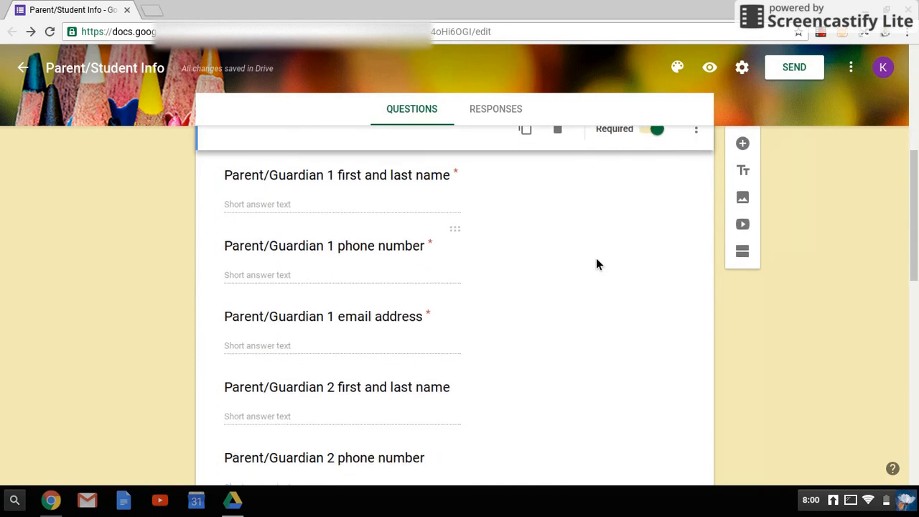
{"action": "scroll", "coordinate": [596, 264], "scroll_direction": "down", "scroll_amount": 2}
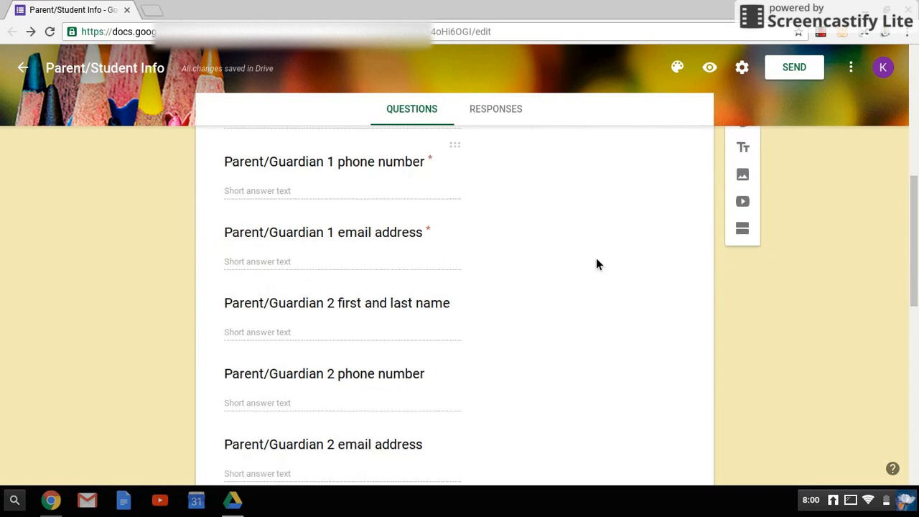
{"action": "scroll", "coordinate": [595, 264], "scroll_direction": "down", "scroll_amount": 2}
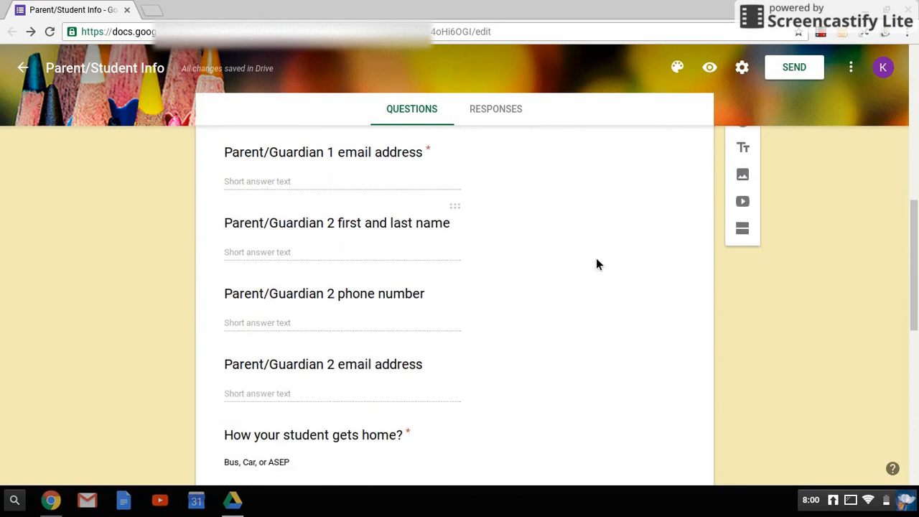
{"action": "scroll", "coordinate": [596, 264], "scroll_direction": "down", "scroll_amount": 2}
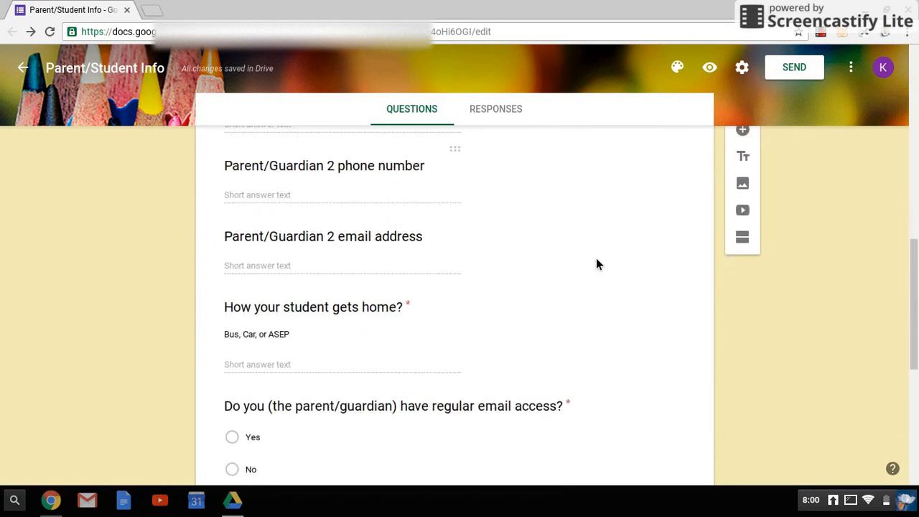
{"action": "scroll", "coordinate": [596, 265], "scroll_direction": "down", "scroll_amount": 2}
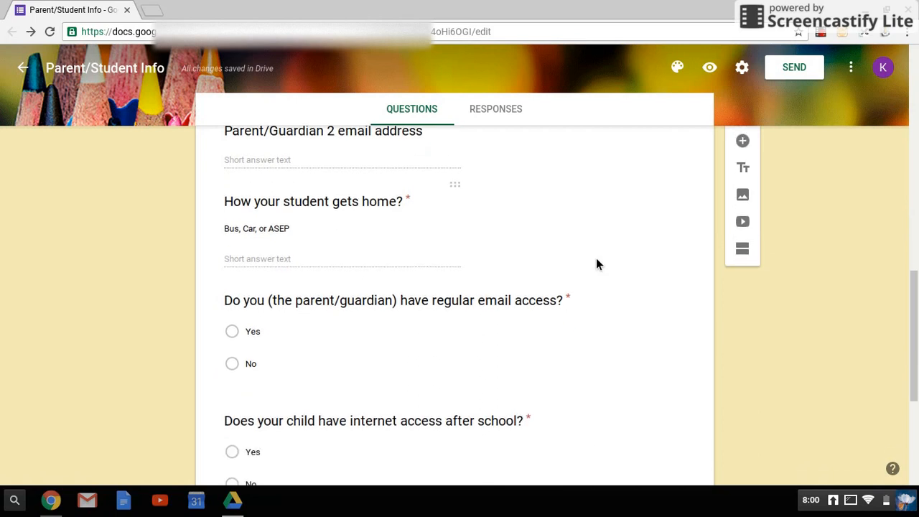
{"action": "scroll", "coordinate": [596, 264], "scroll_direction": "down", "scroll_amount": 1}
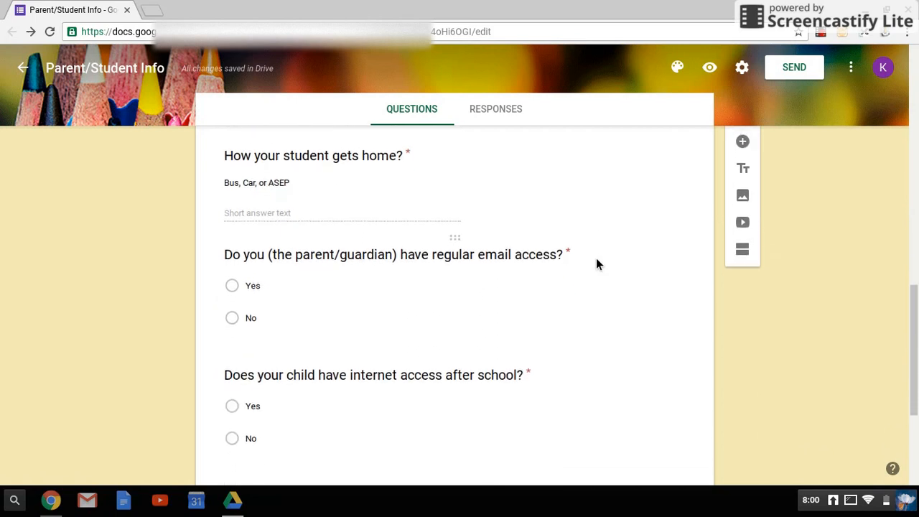
{"action": "scroll", "coordinate": [599, 264], "scroll_direction": "down", "scroll_amount": 1}
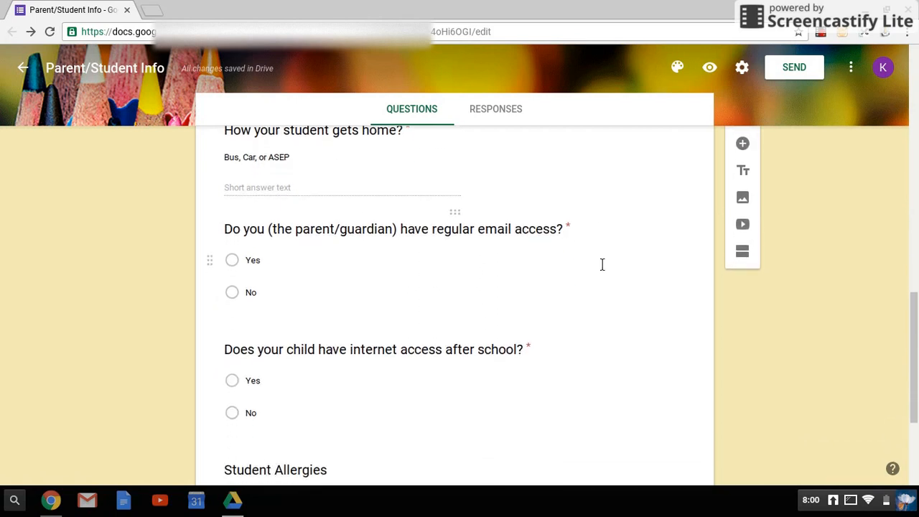
{"action": "scroll", "coordinate": [599, 264], "scroll_direction": "down", "scroll_amount": 2}
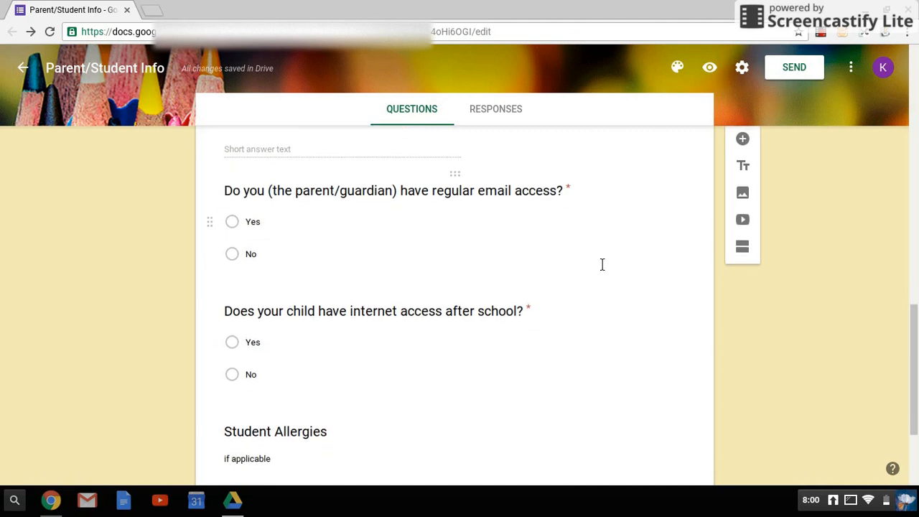
{"action": "scroll", "coordinate": [596, 264], "scroll_direction": "up", "scroll_amount": 1}
{"action": "scroll", "coordinate": [596, 265], "scroll_direction": "up", "scroll_amount": 3}
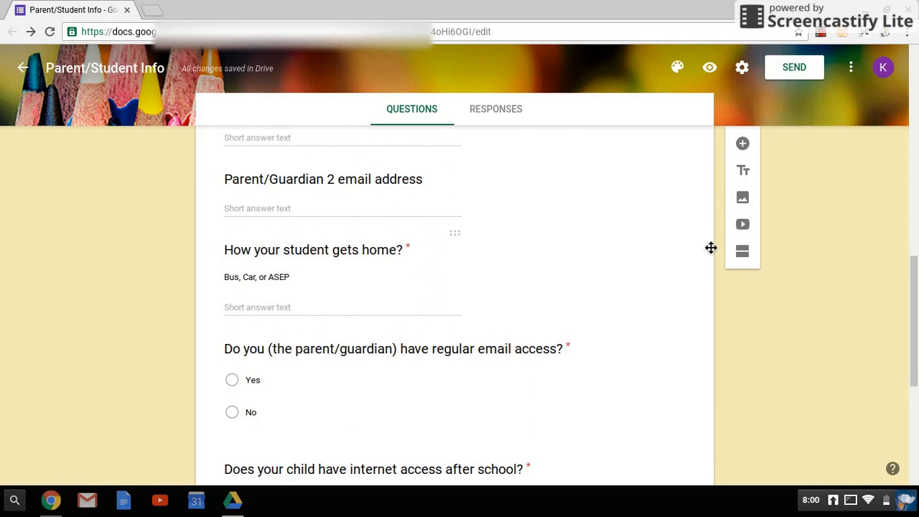
{"action": "scroll", "coordinate": [710, 247], "scroll_direction": "up", "scroll_amount": 3}
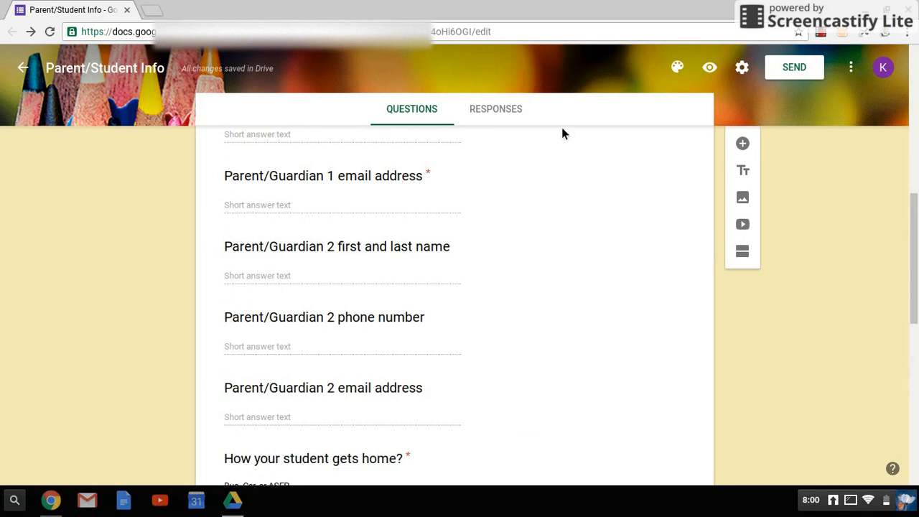
Check the form's editing address, then open the form's preview and select the web address of the live form.
{"action": "left_click", "coordinate": [549, 34]}
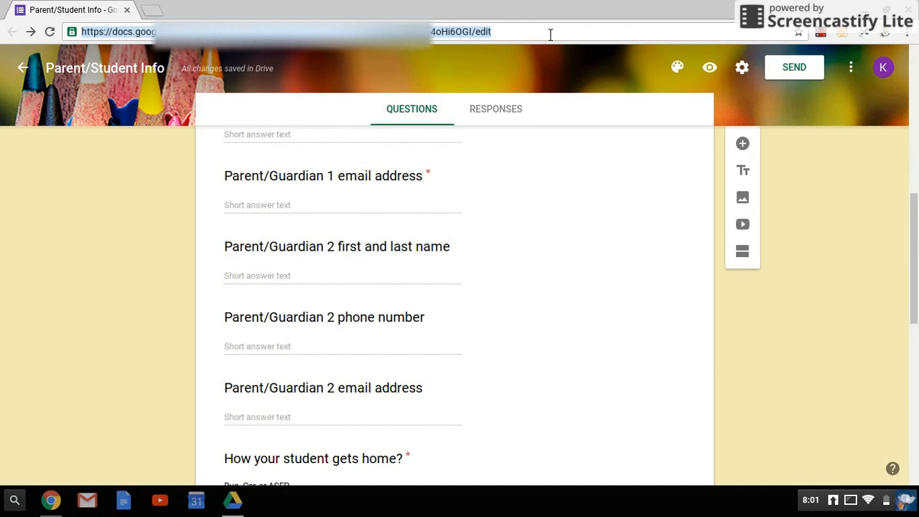
{"action": "left_click", "coordinate": [548, 36]}
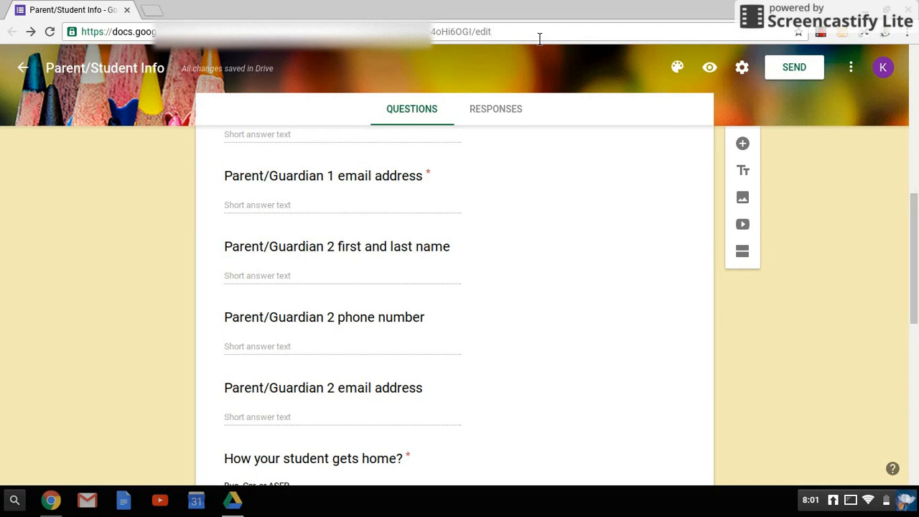
{"action": "left_click", "coordinate": [717, 72]}
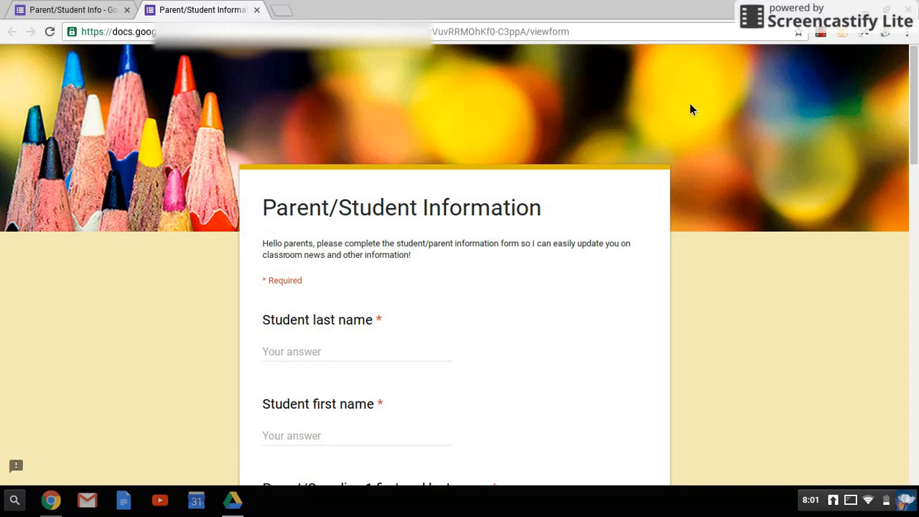
{"action": "left_click", "coordinate": [603, 37]}
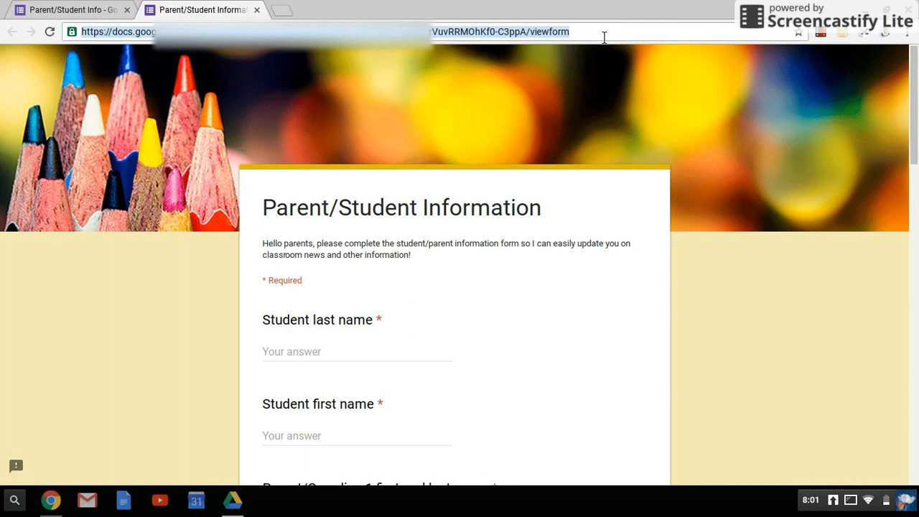
Fill in the student's last name, the student's first name and the full name of Parent/Guardian 1.
{"action": "scroll", "coordinate": [597, 99], "scroll_direction": "down", "scroll_amount": 2}
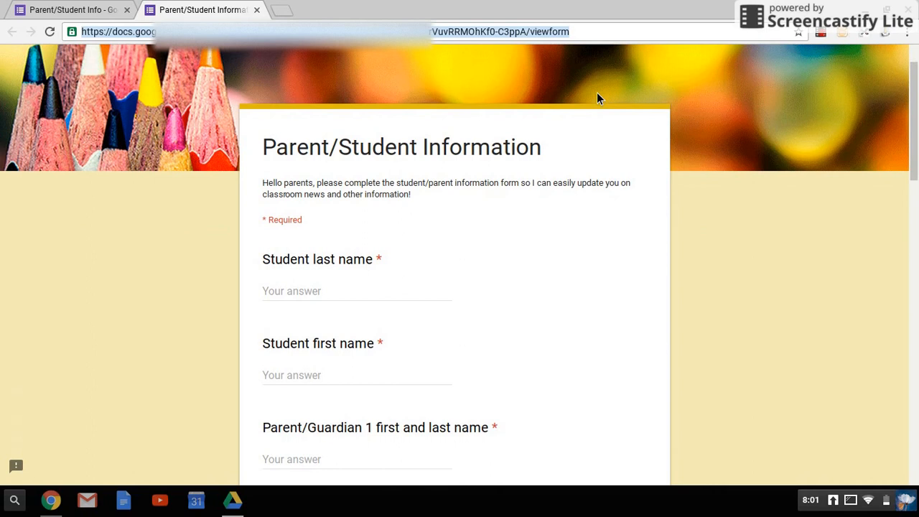
{"action": "left_click", "coordinate": [370, 297]}
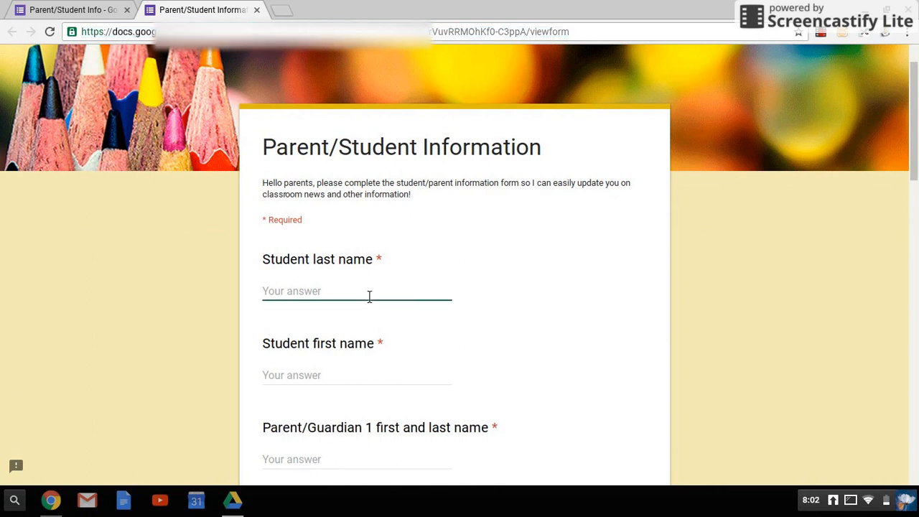
{"action": "type", "text": "Me"}
{"action": "left_click", "coordinate": [356, 375]}
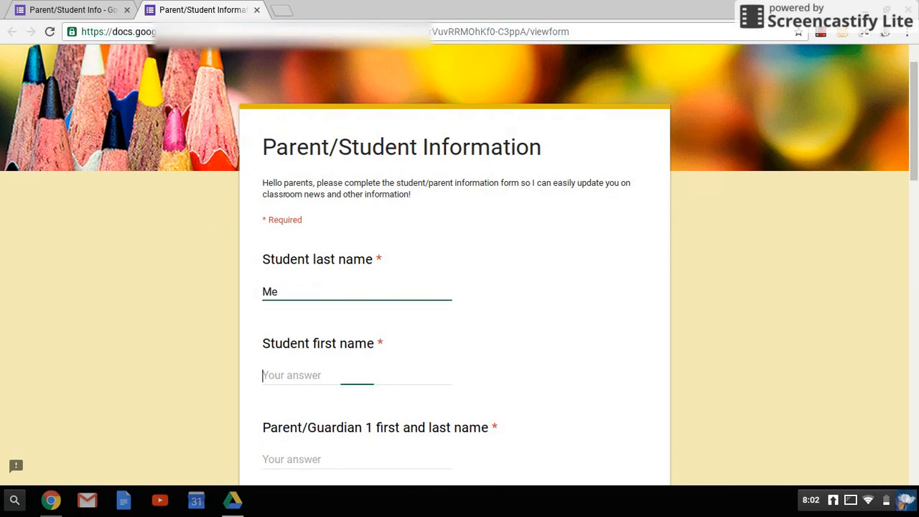
{"action": "type", "text": "you"}
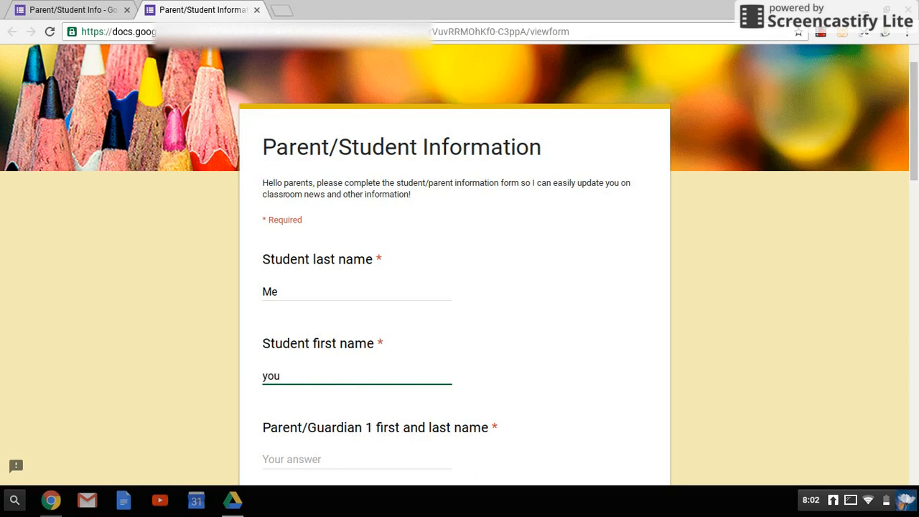
{"action": "left_click", "coordinate": [356, 459]}
{"action": "type", "text": "mom dad"}
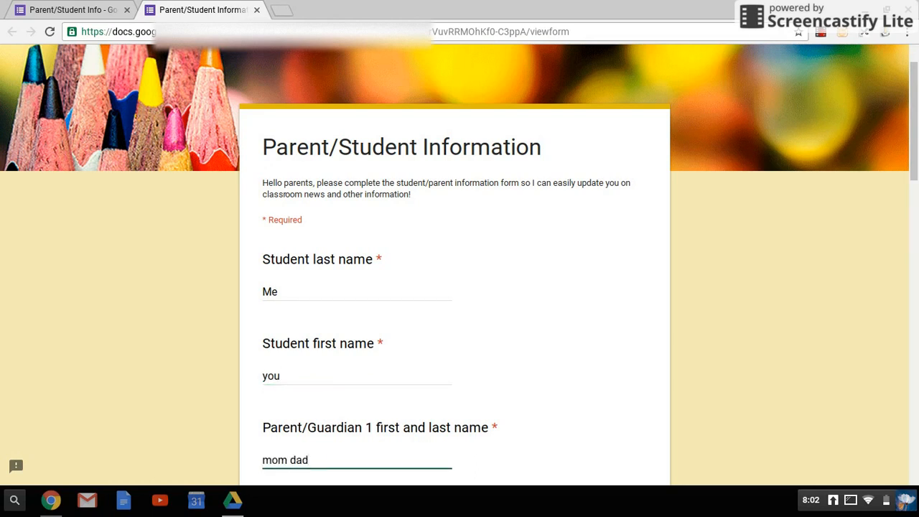
Fill in the phone number and email address of Parent/Guardian 1.
{"action": "key", "text": "Tab"}
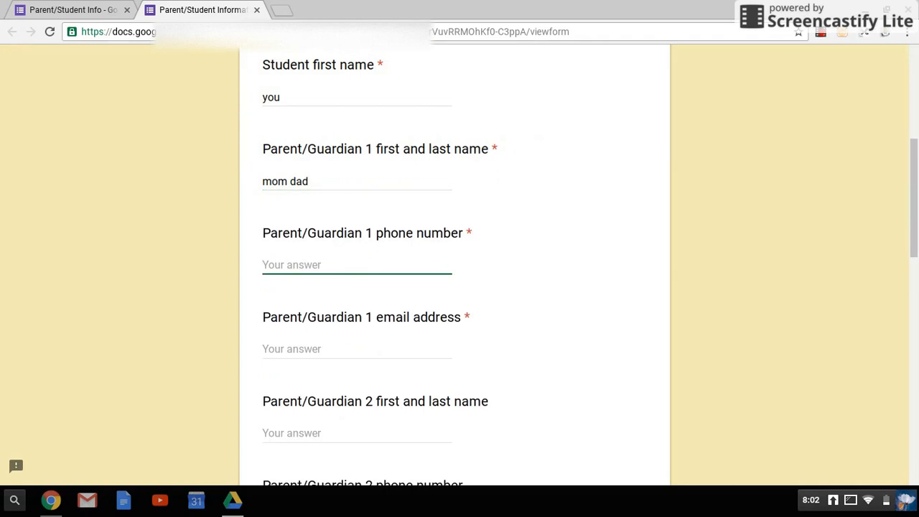
{"action": "type", "text": "777777"}
{"action": "key", "text": "Tab"}
{"action": "type", "text": "kis"}
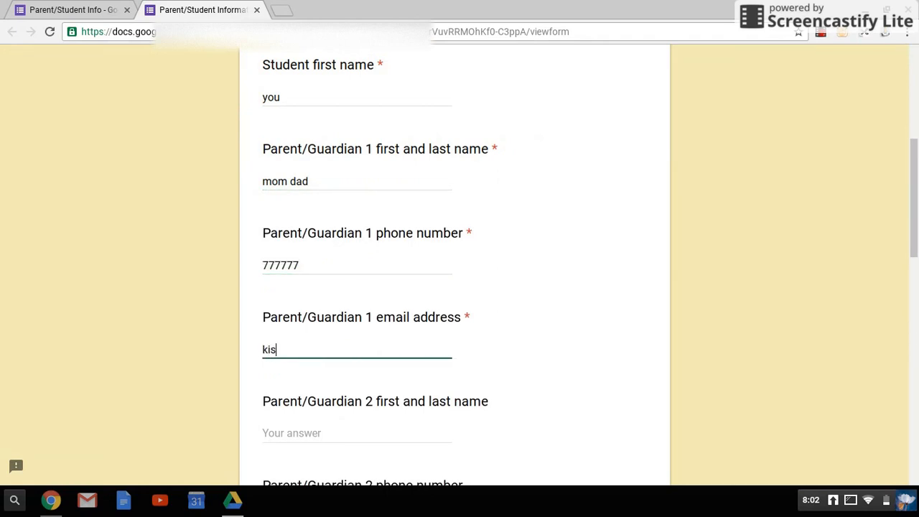
{"action": "type", "text": "rlkjtlkj"}
{"action": "key", "text": "Tab"}
Enter "bus" for how the student gets home and answer Yes to regular parent/guardian email access.
{"action": "scroll", "coordinate": [493, 287], "scroll_direction": "down", "scroll_amount": 3}
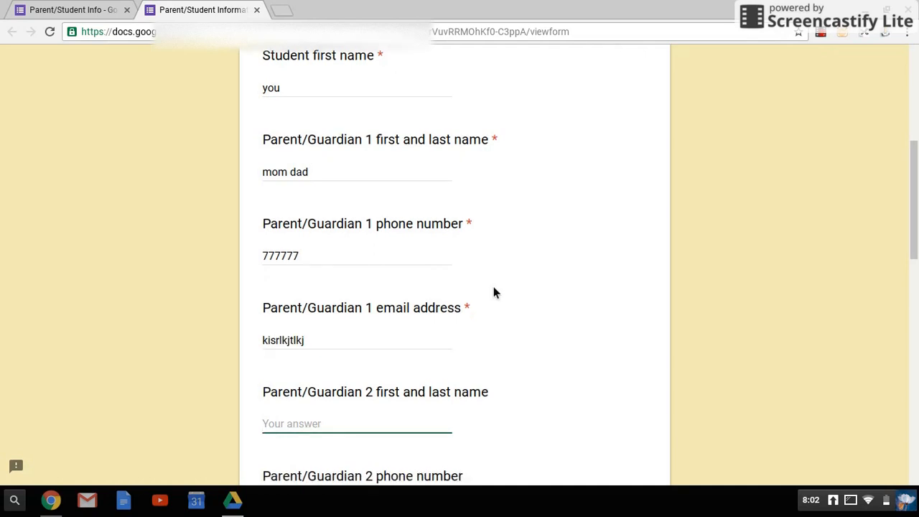
{"action": "scroll", "coordinate": [493, 289], "scroll_direction": "down", "scroll_amount": 5}
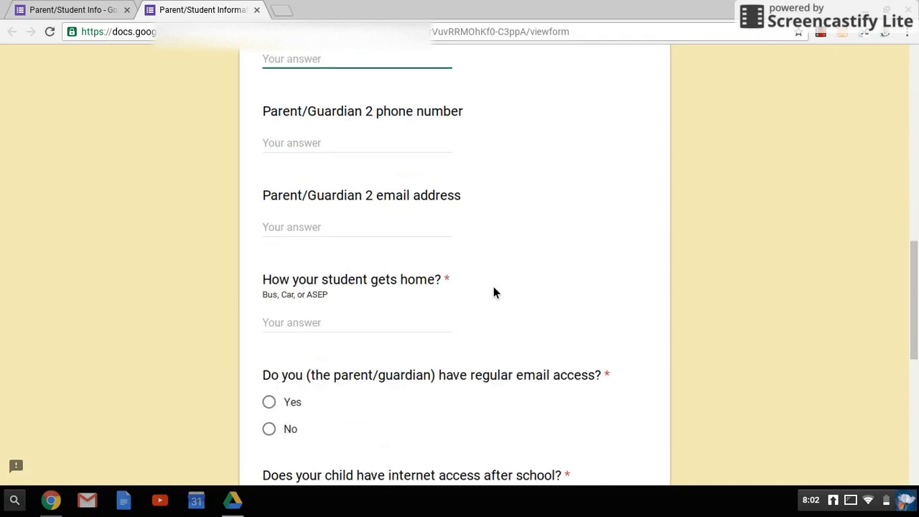
{"action": "left_click", "coordinate": [403, 313]}
{"action": "type", "text": "bus"}
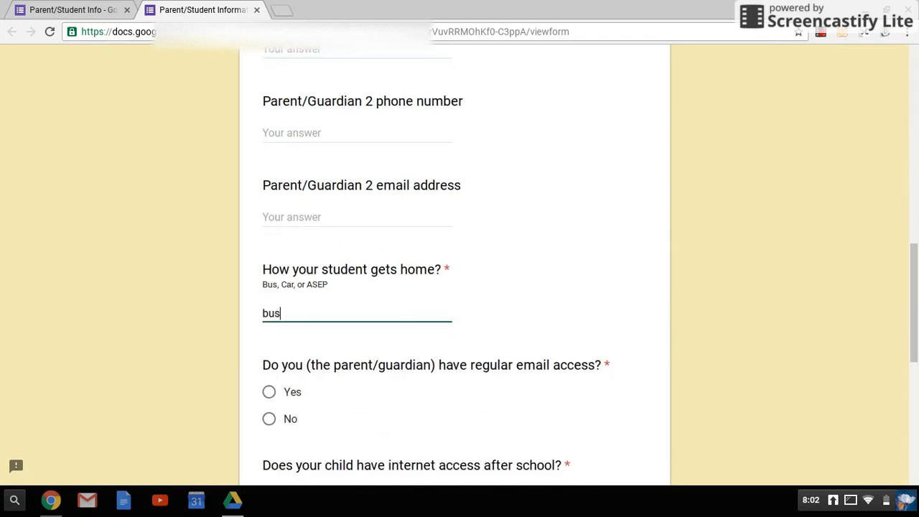
{"action": "left_click", "coordinate": [269, 392]}
{"action": "scroll", "coordinate": [327, 402], "scroll_direction": "down", "scroll_amount": 3}
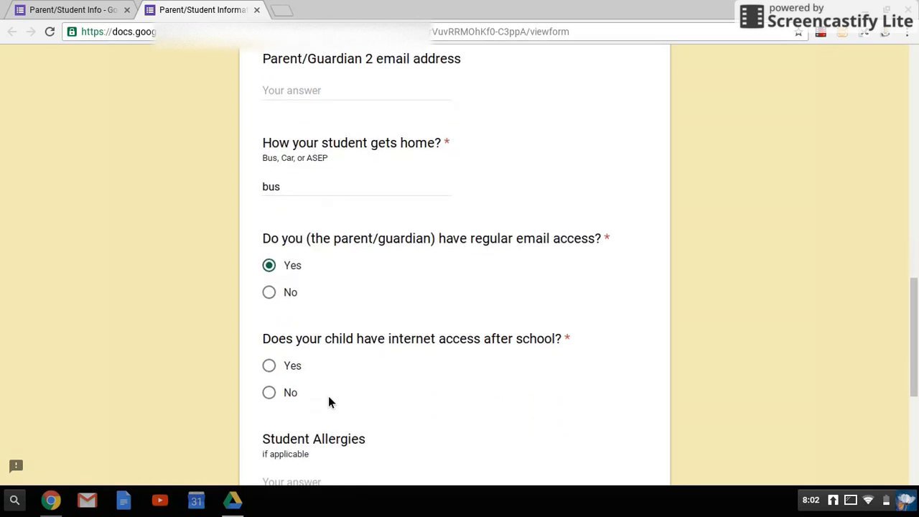
Answer Yes to the child having internet access after school and submit the form response.
{"action": "scroll", "coordinate": [329, 402], "scroll_direction": "down", "scroll_amount": 6}
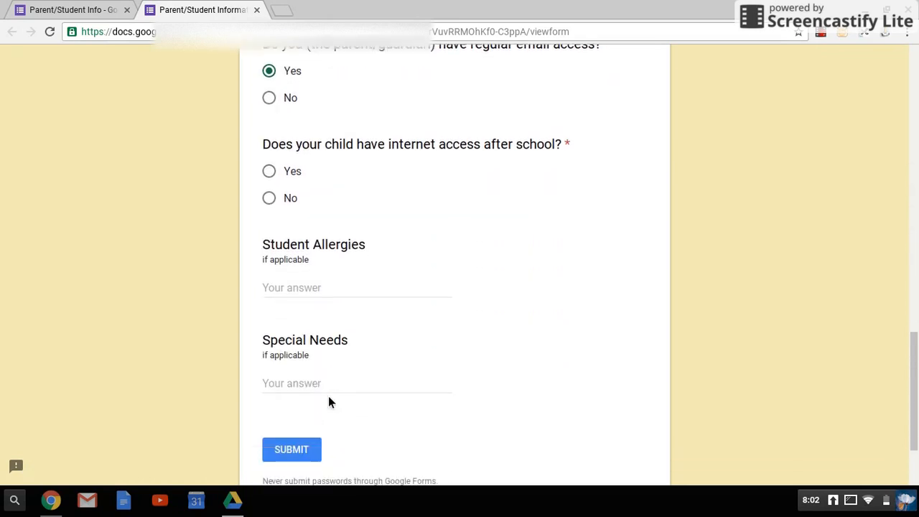
{"action": "left_click", "coordinate": [302, 391]}
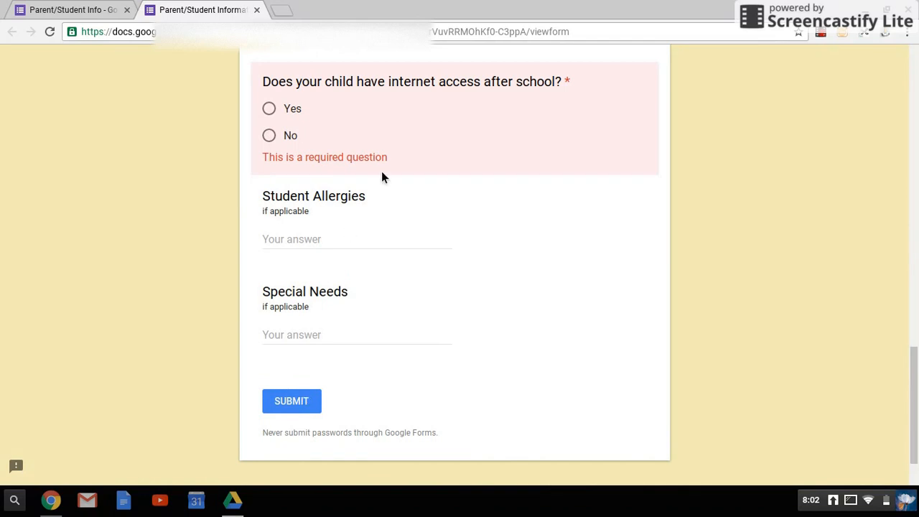
{"action": "left_click", "coordinate": [271, 109]}
{"action": "left_click", "coordinate": [300, 386]}
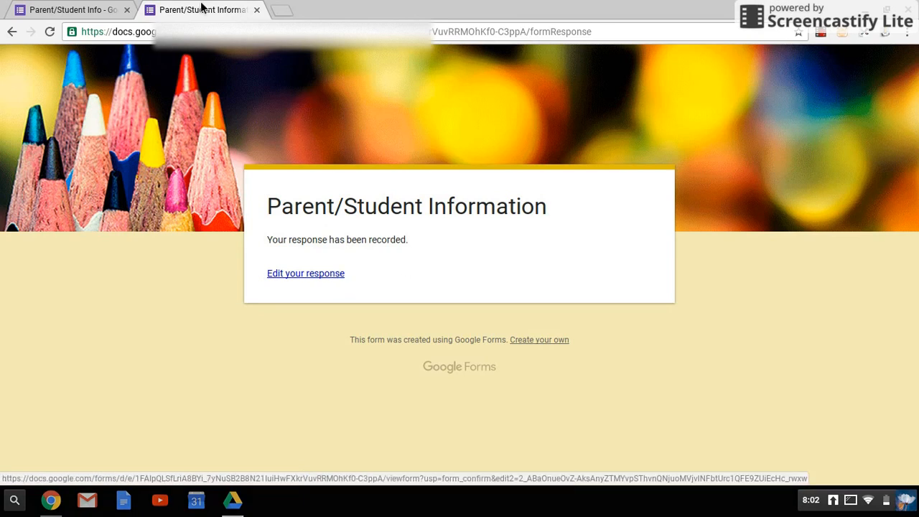
Return to the form editor, toggle the Edit after submit option in the form's general settings, and save.
{"action": "left_click", "coordinate": [93, 9]}
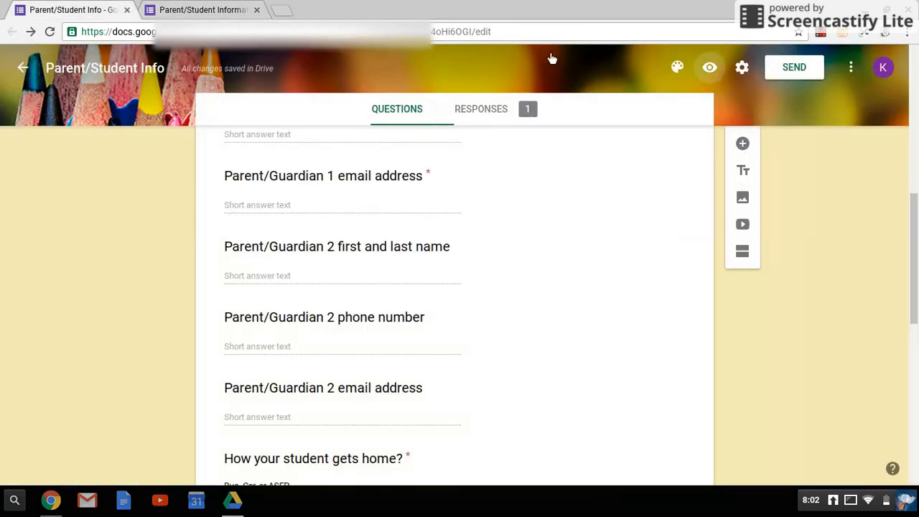
{"action": "left_click", "coordinate": [745, 70]}
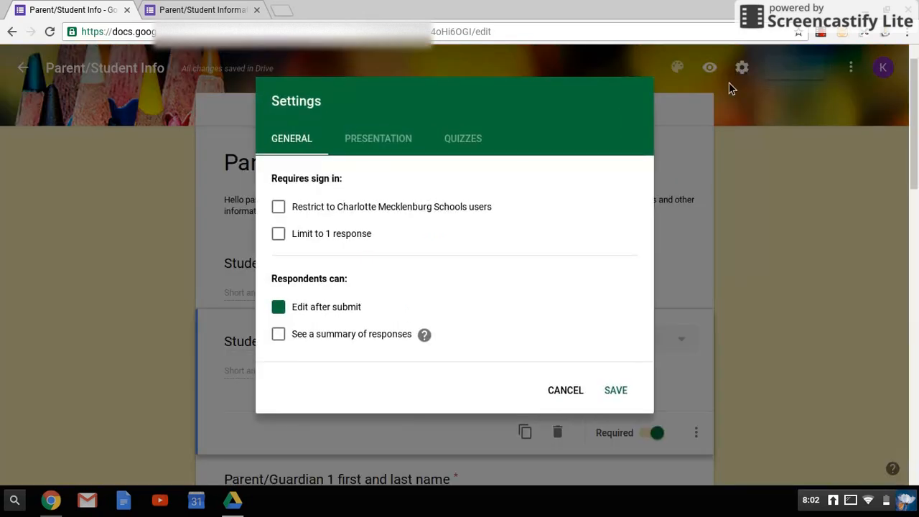
{"action": "left_click", "coordinate": [293, 313]}
{"action": "left_click", "coordinate": [630, 396]}
{"action": "left_click", "coordinate": [618, 391]}
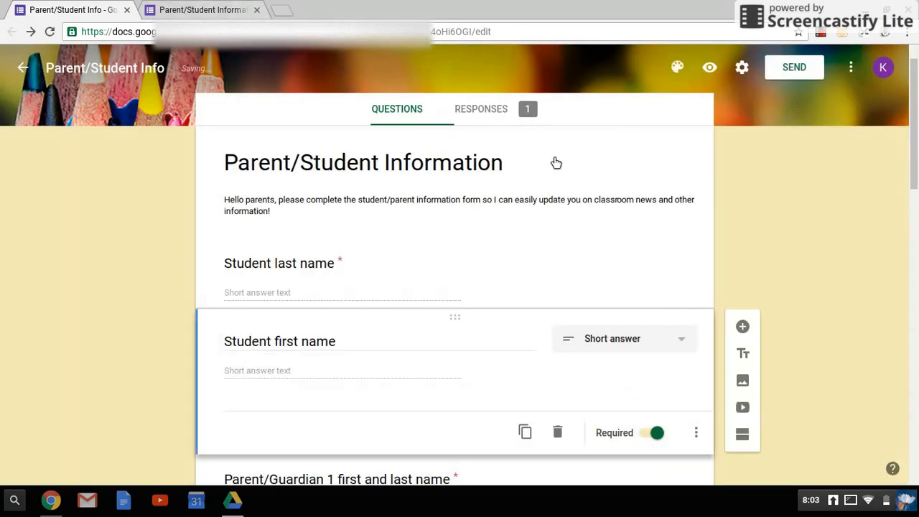
View the form's responses and set their destination to a new spreadsheet named "Parent/Student Info (Responses)".
{"action": "left_click", "coordinate": [560, 260]}
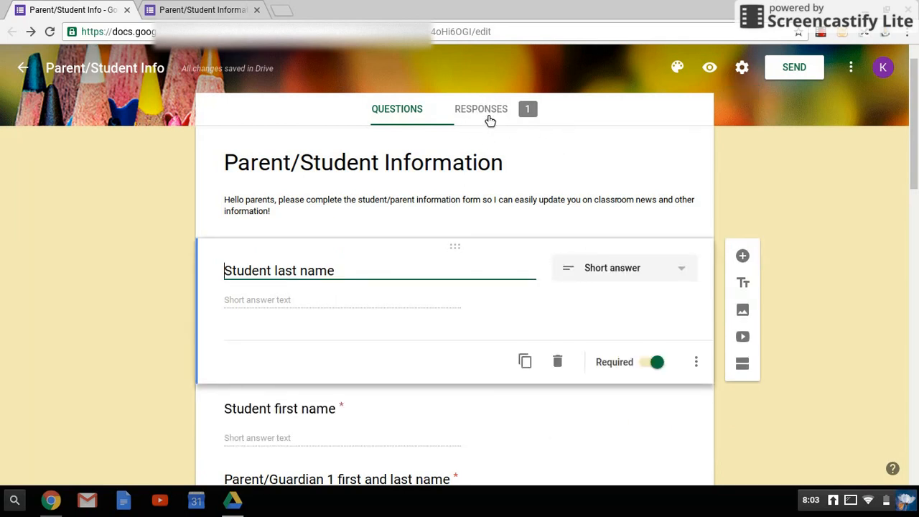
{"action": "left_click", "coordinate": [488, 115]}
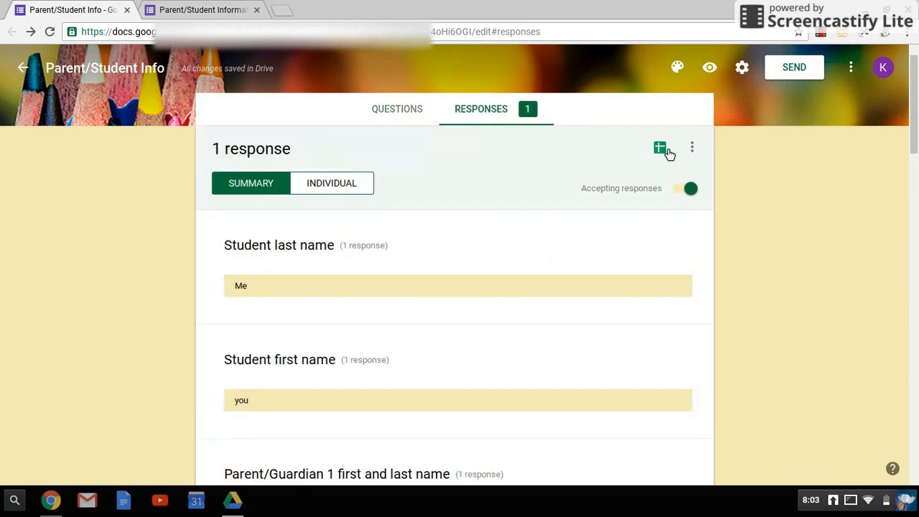
{"action": "left_click", "coordinate": [693, 153]}
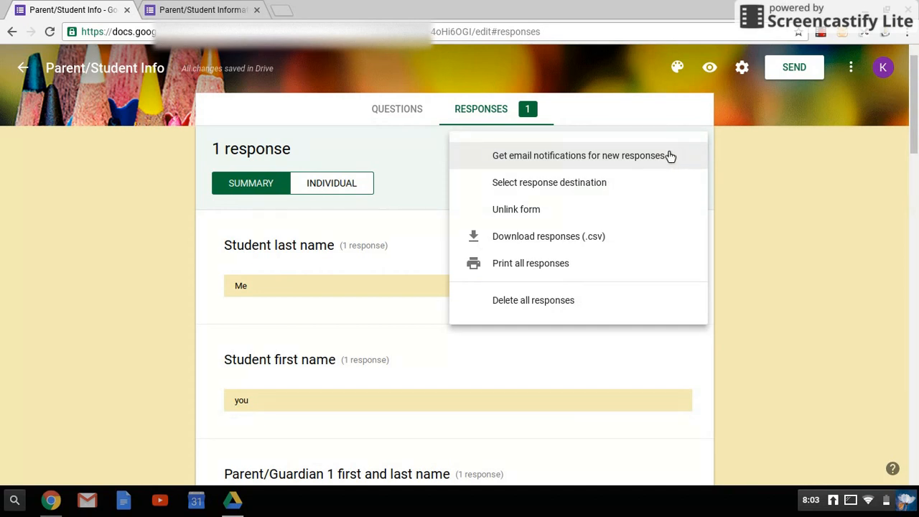
{"action": "left_click", "coordinate": [606, 198]}
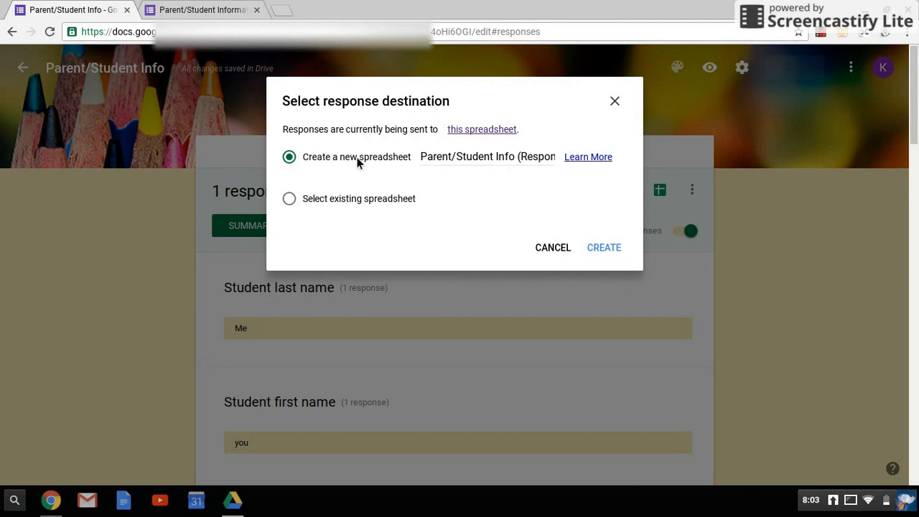
{"action": "left_click", "coordinate": [615, 249]}
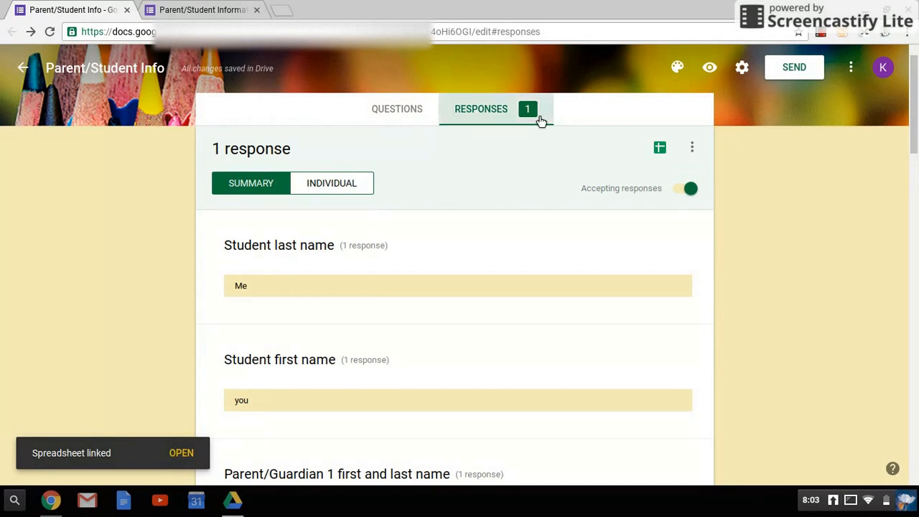
Open the linked response spreadsheet and enter "child" in cell B3 of the Student last name column.
{"action": "left_click", "coordinate": [661, 150]}
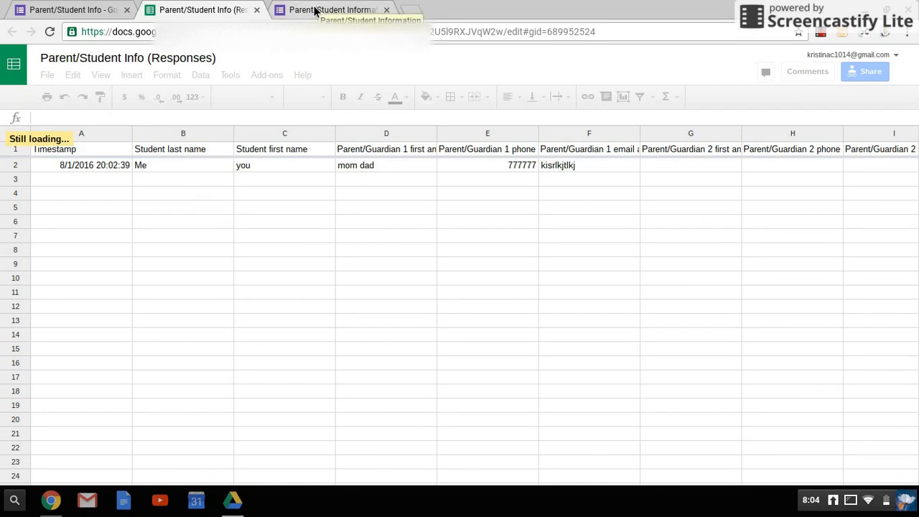
{"action": "left_click", "coordinate": [822, 36]}
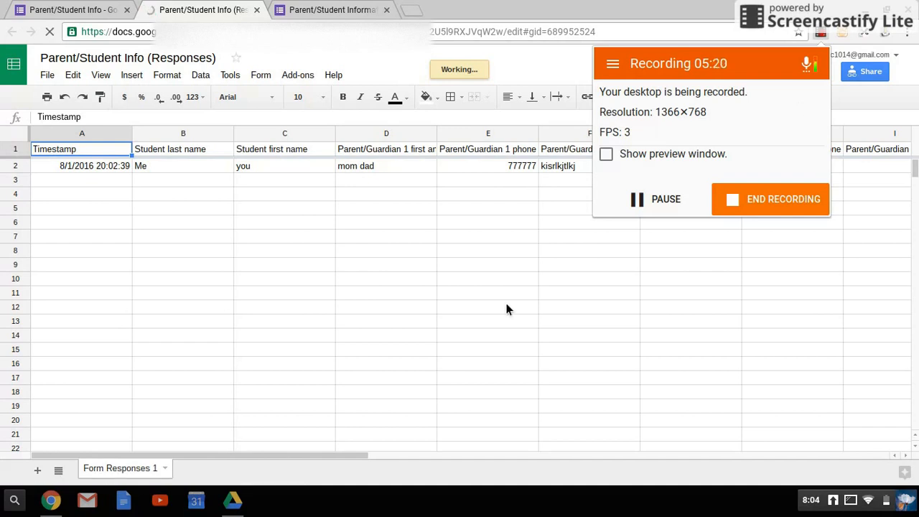
{"action": "left_click", "coordinate": [174, 183]}
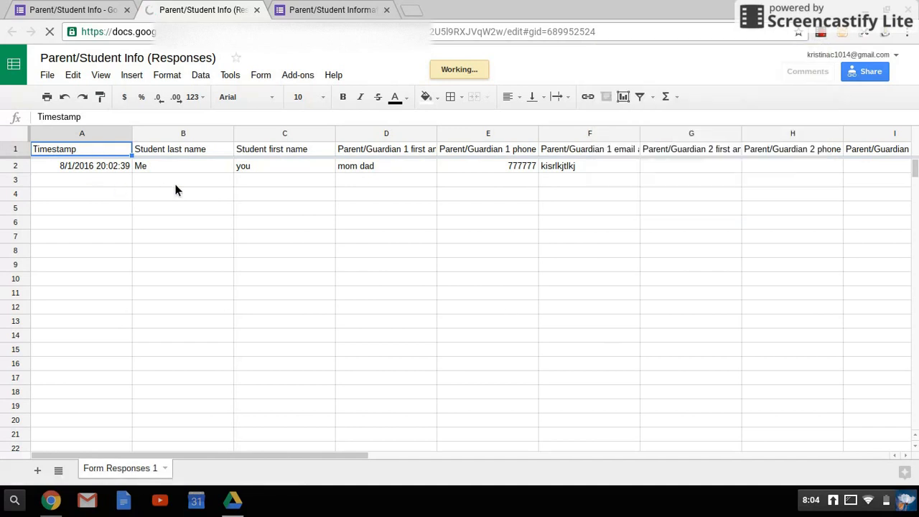
{"action": "left_click", "coordinate": [174, 183]}
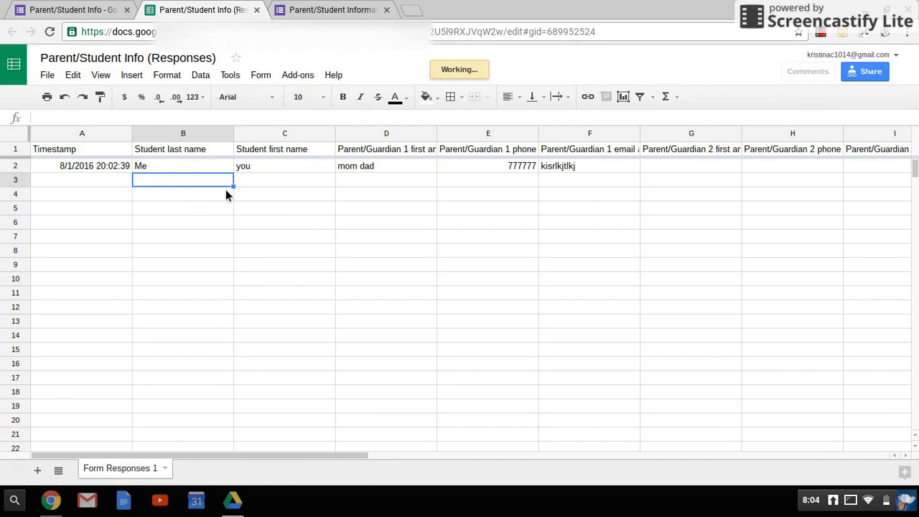
{"action": "type", "text": "child"}
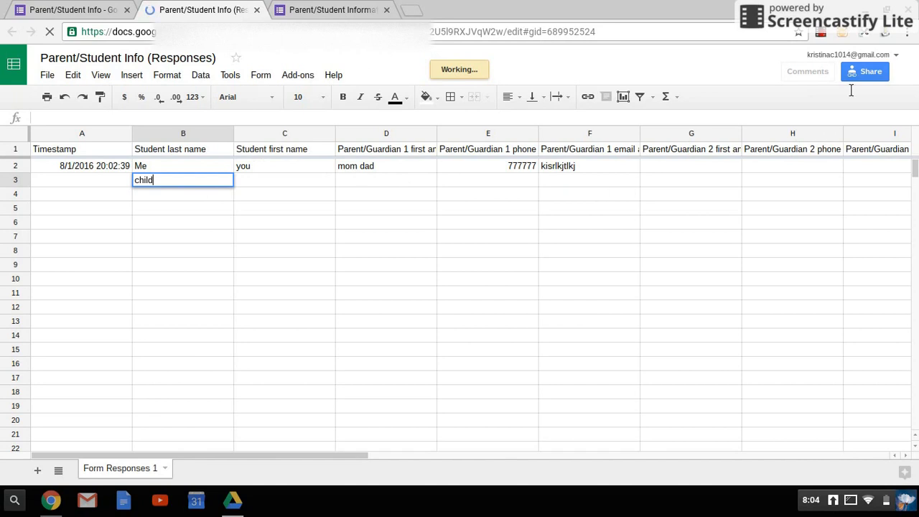
{"action": "left_click", "coordinate": [822, 33]}
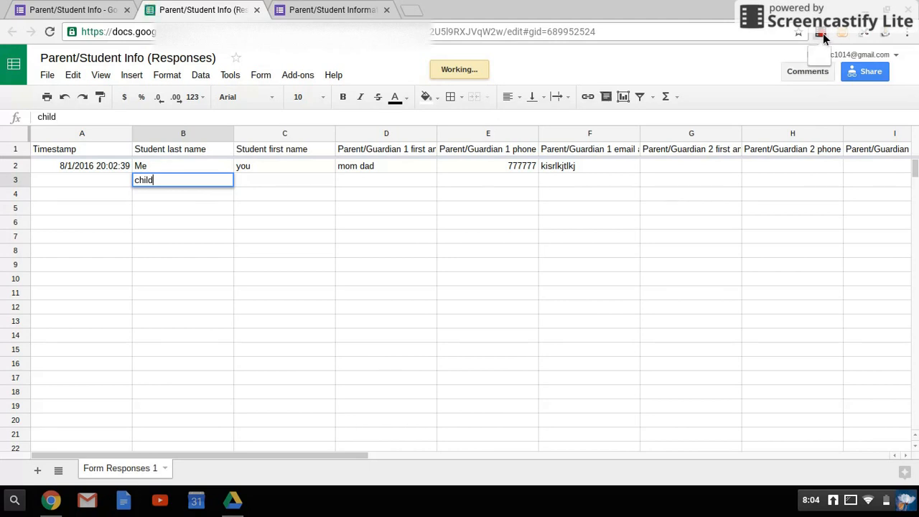